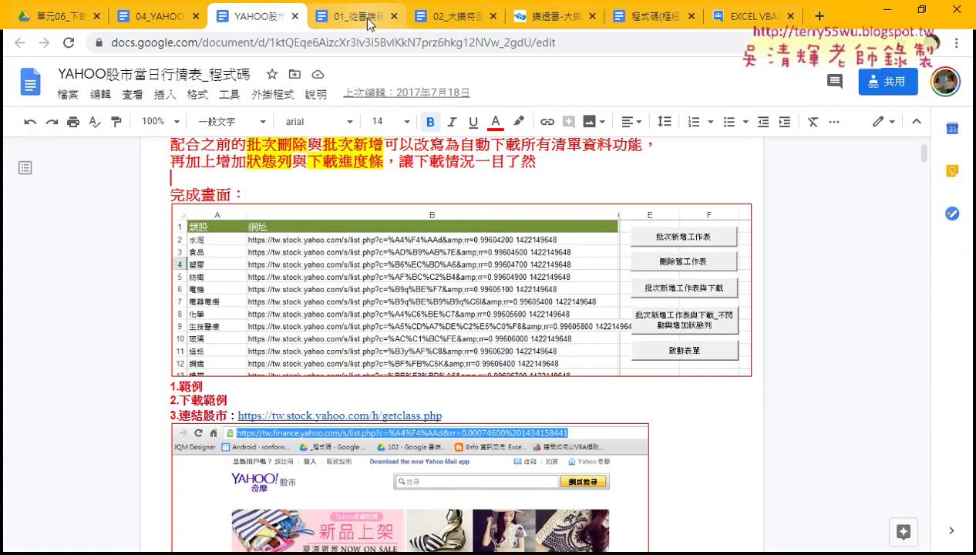
- Switch to the 02_大樂特歷史資料下載 notes and scroll down through the macro code
left_click(467, 21)
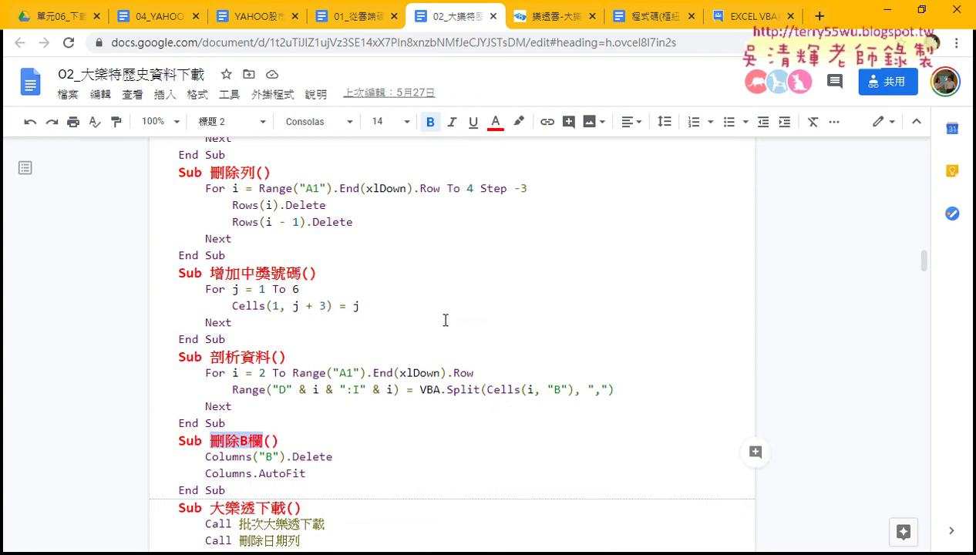
scroll(445, 320, "down", 3)
scroll(445, 320, "down", 3)
scroll(445, 319, "down", 4)
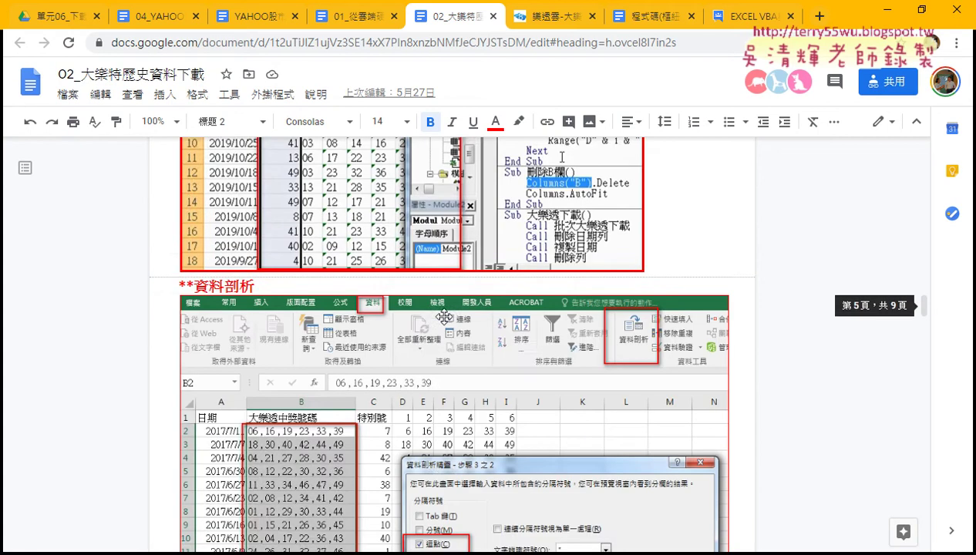
scroll(445, 317, "down", 2)
scroll(432, 314, "down", 1)
scroll(401, 312, "down", 2)
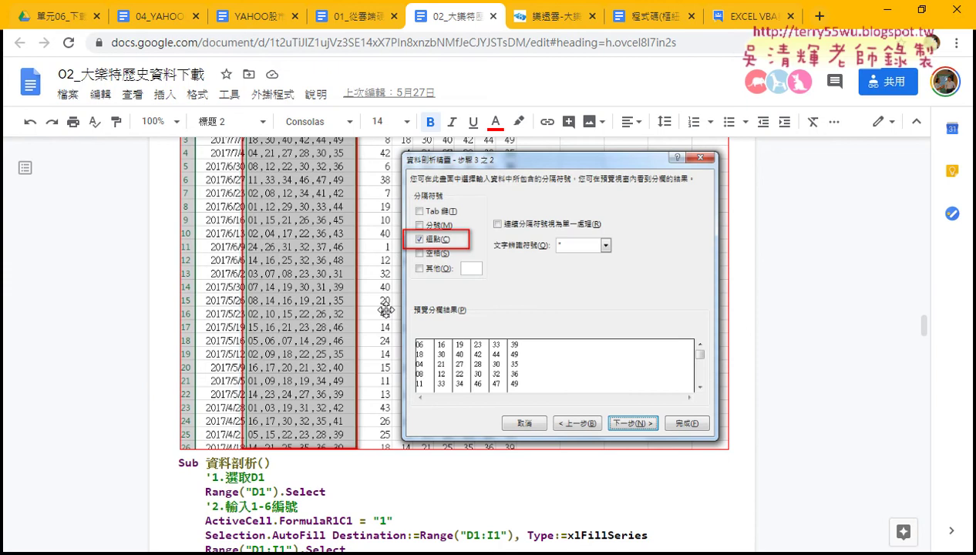
scroll(385, 311, "down", 3)
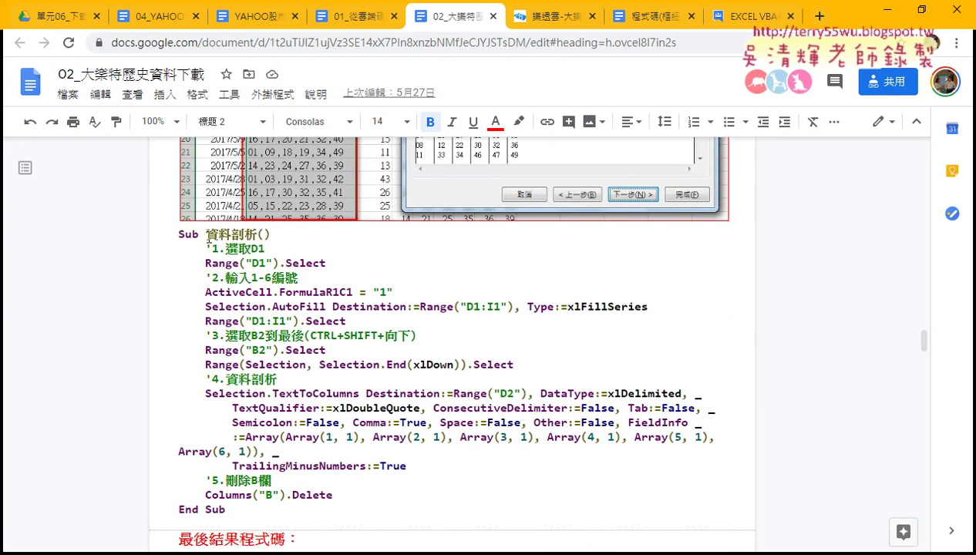
- Highlight the 資料剖析 macro name, then its whole macro code
left_click_drag(207, 235, 255, 235)
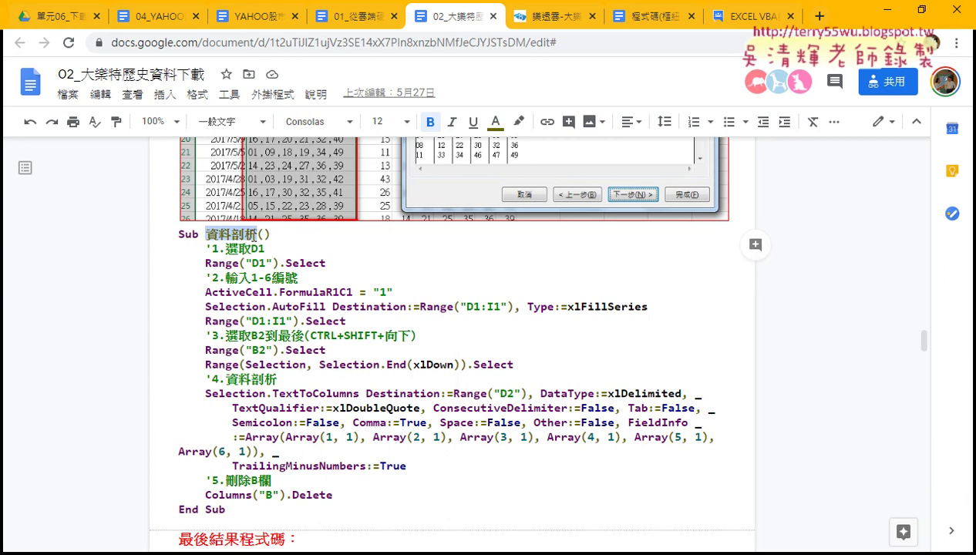
mouse_move(333, 495)
left_mouse_down()
mouse_move(141, 246)
mouse_move(148, 259)
left_mouse_up()
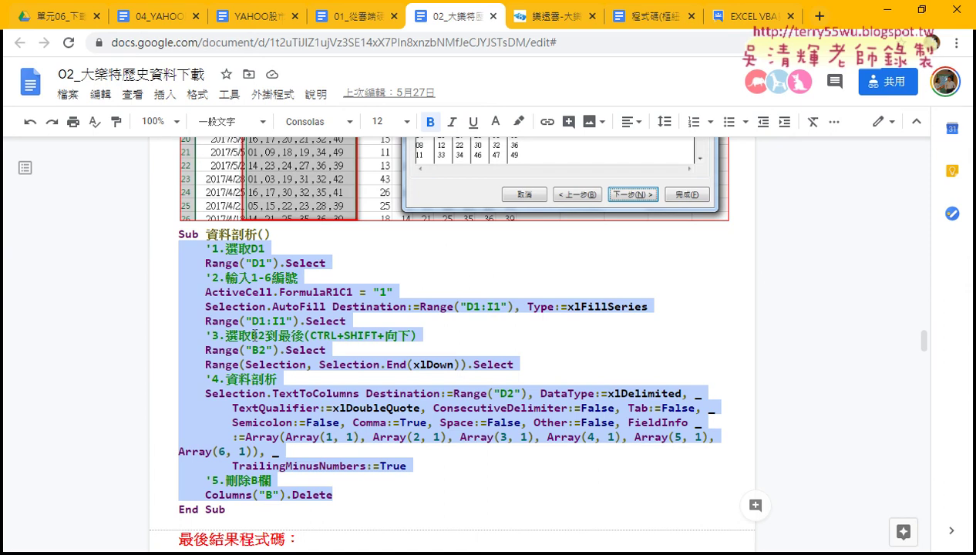
scroll(255, 335, "down", 5)
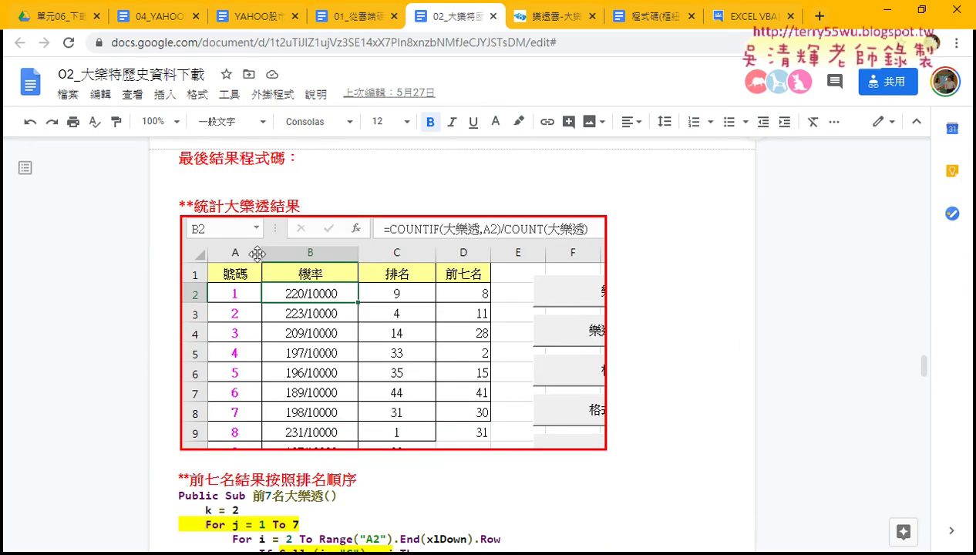
- Highlight the 統計大樂透結果 heading, scroll down to the 精簡版 macro, then return to the Drive folder
left_click_drag(306, 205, 193, 206)
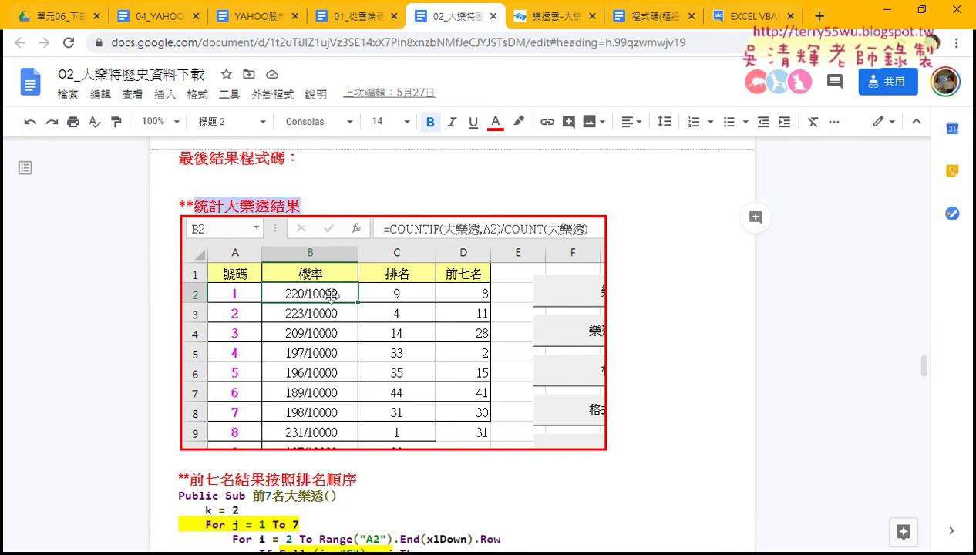
scroll(384, 427, "down", 1)
scroll(384, 426, "down", 4)
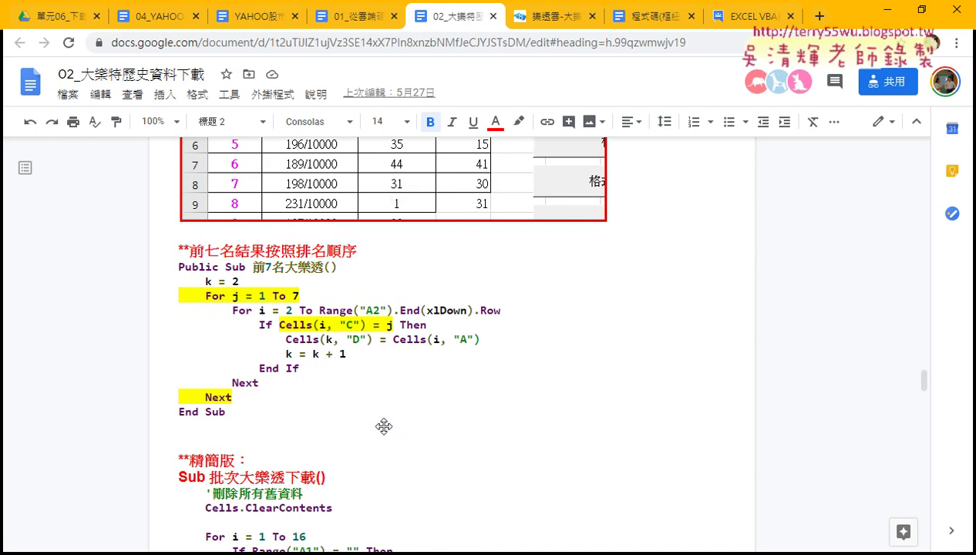
scroll(384, 426, "down", 1)
scroll(384, 426, "down", 3)
scroll(385, 428, "down", 2)
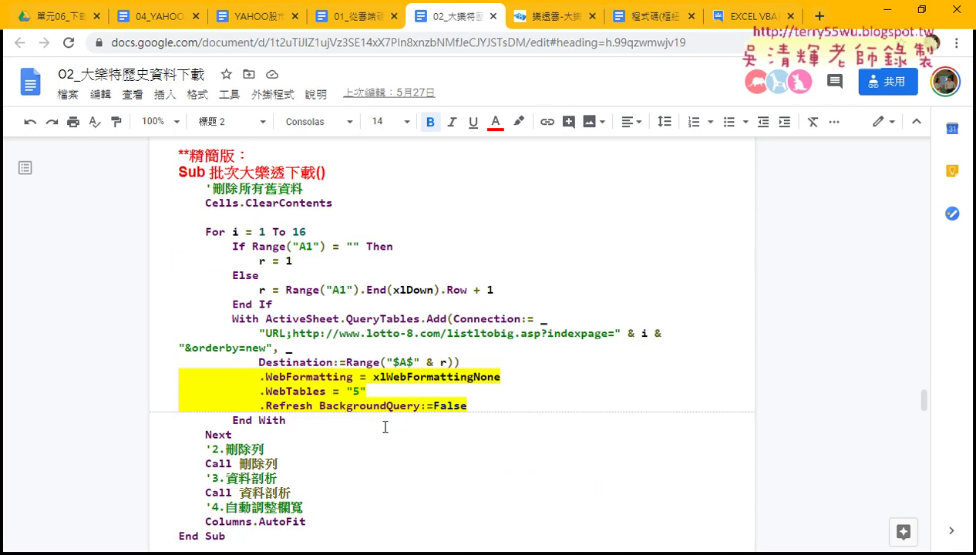
left_click(51, 17)
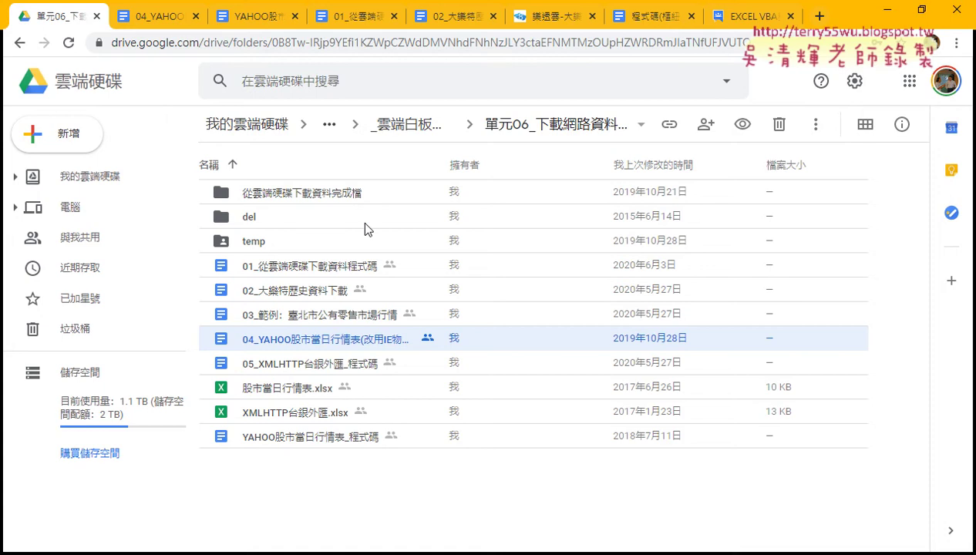
- Open 04_YAHOO股市當日行情表(改用IE物件下載) from the 單元06_下載網路資料 folder in a new tab
double_click(270, 341)
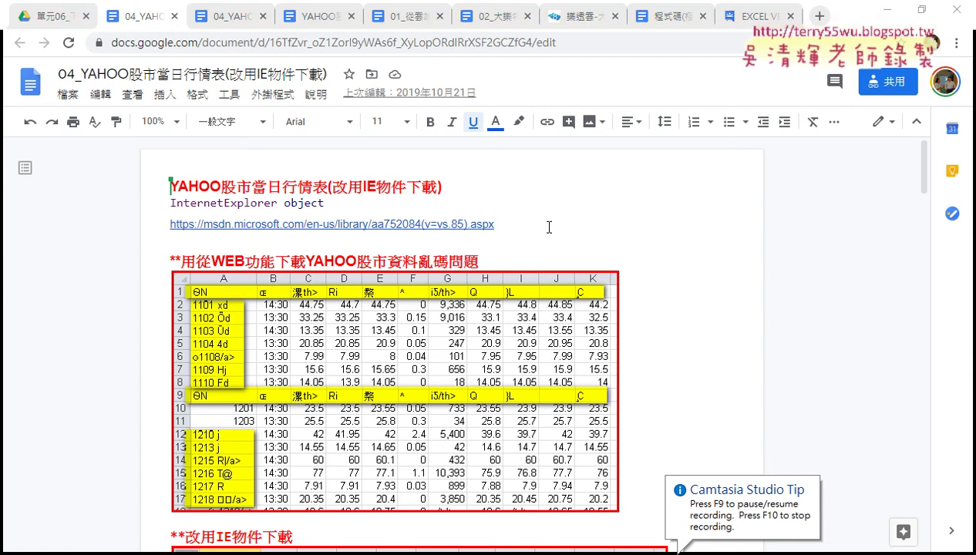
- Scroll to the second YAHOO股市 macro and highlight its IE.navigate Yahoo URL, including 水泥
scroll(502, 309, "down", 3)
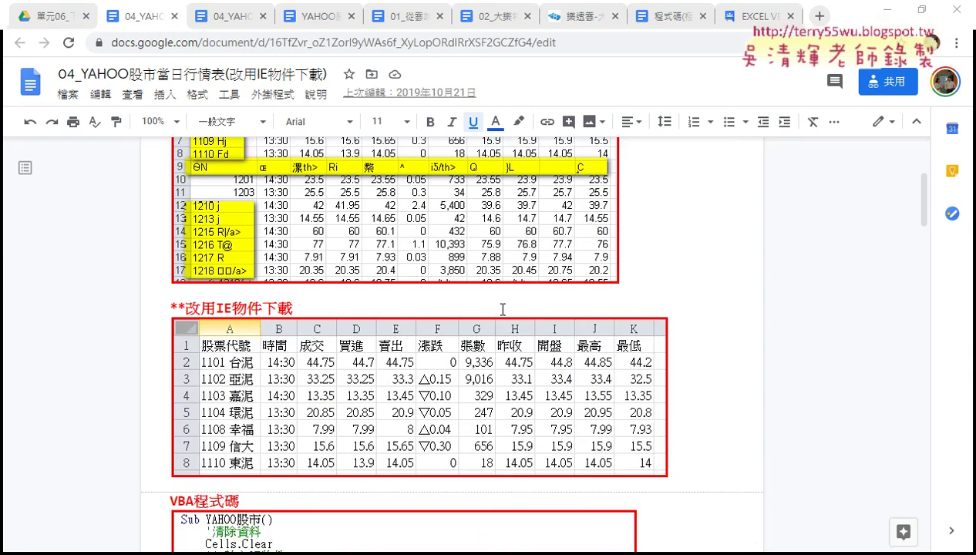
scroll(502, 309, "up", 3)
scroll(502, 310, "down", 1)
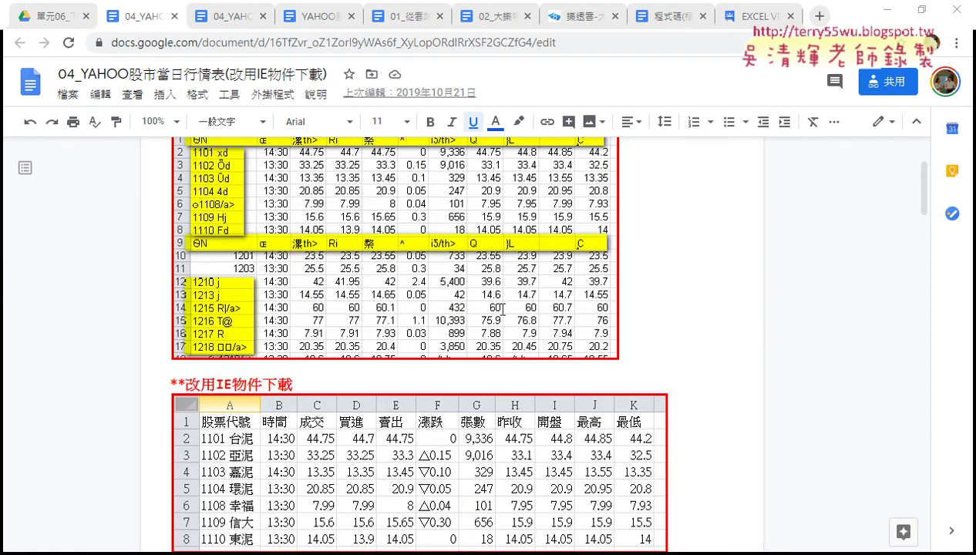
scroll(502, 309, "down", 3)
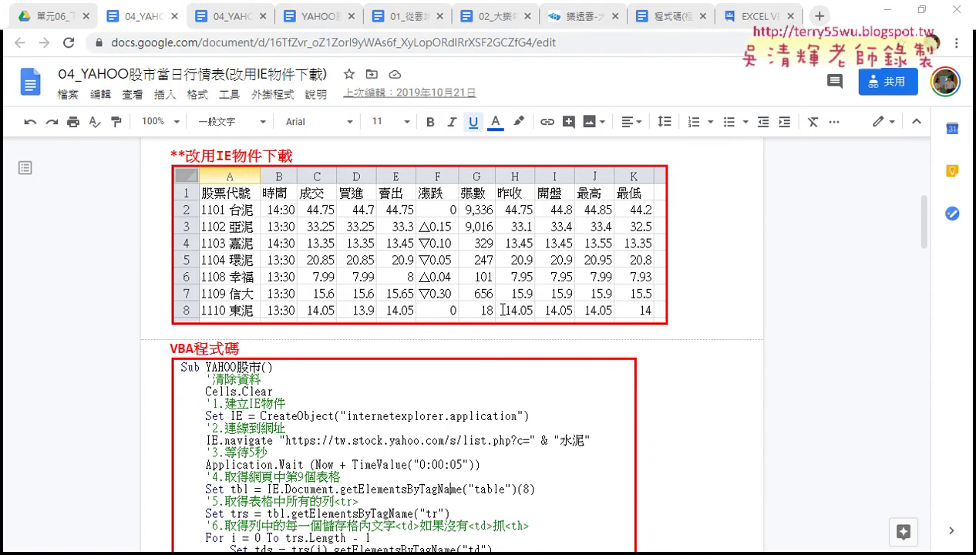
scroll(502, 309, "up", 3)
scroll(502, 309, "down", 5)
scroll(502, 309, "down", 3)
scroll(456, 309, "down", 1)
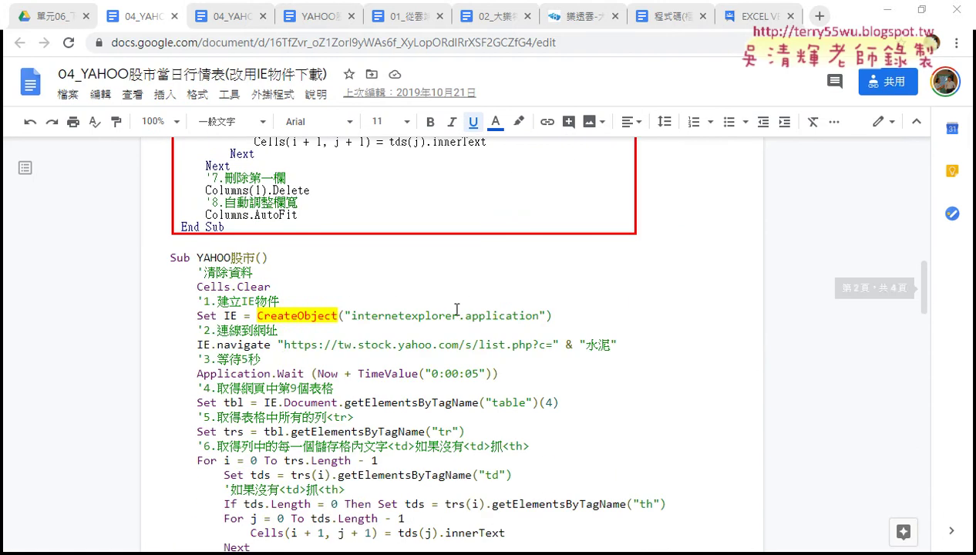
left_click_drag(283, 345, 549, 345)
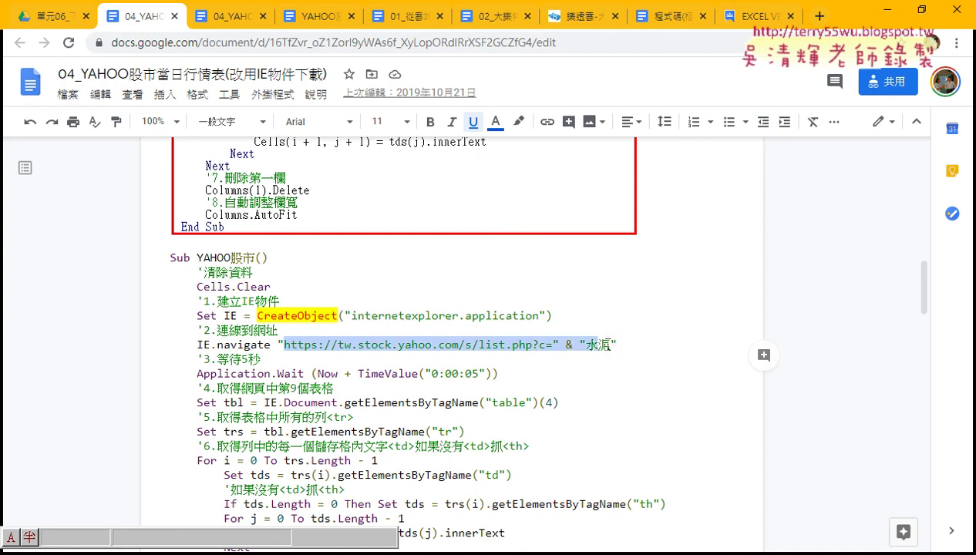
left_click_drag(549, 345, 613, 345)
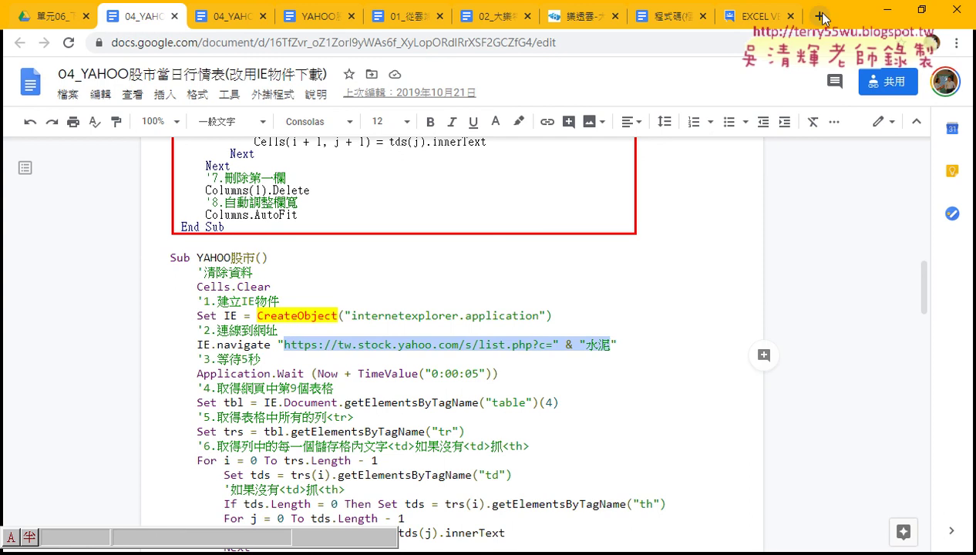
- Open the YAHOO股市當日行情表_程式碼 note from Drive and follow its 連結股市 link to getclass.php
left_click(51, 19)
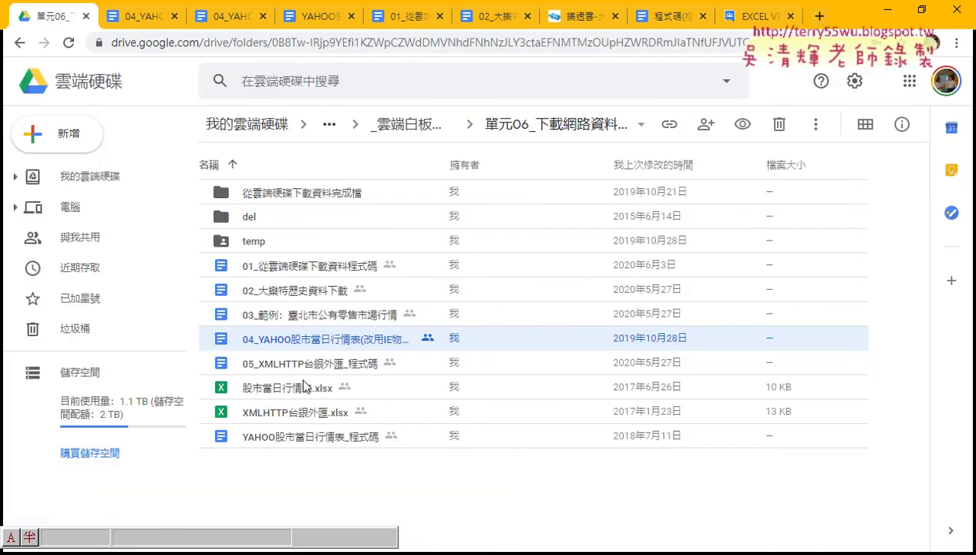
left_click(295, 442)
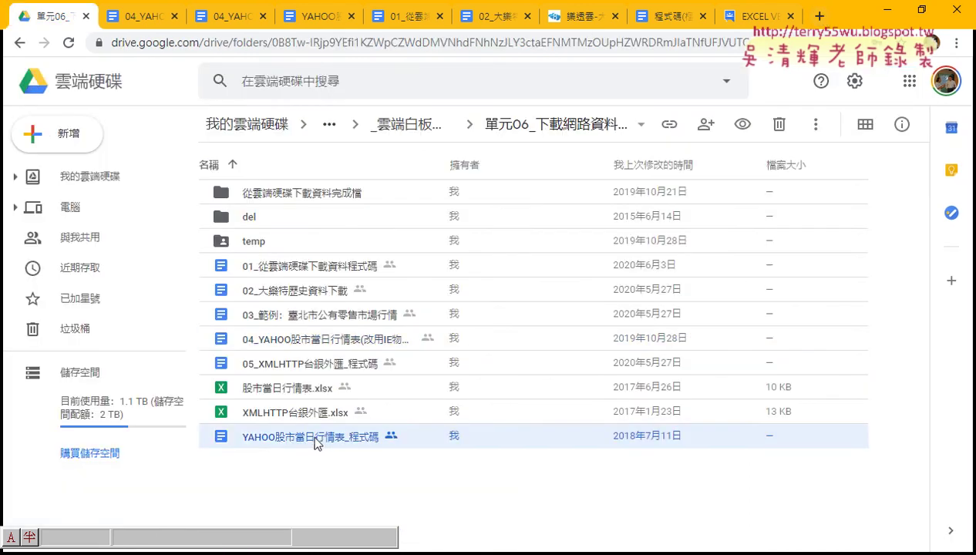
double_click(314, 443)
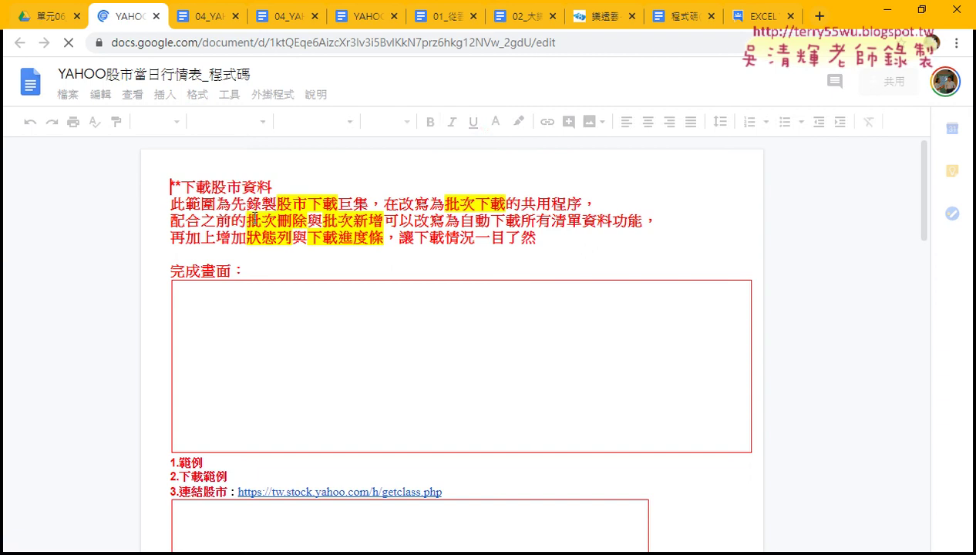
scroll(269, 266, "down", 3)
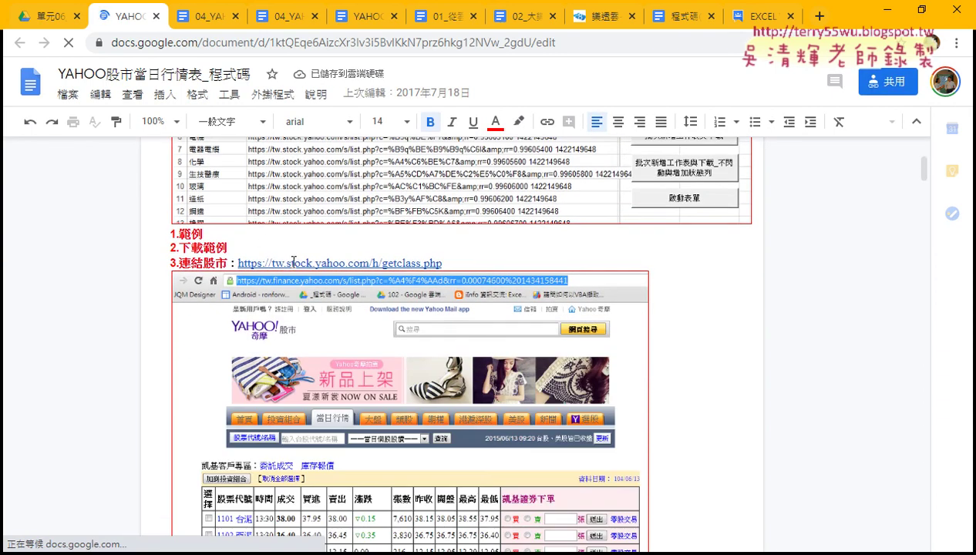
left_click(293, 262)
left_click(293, 281)
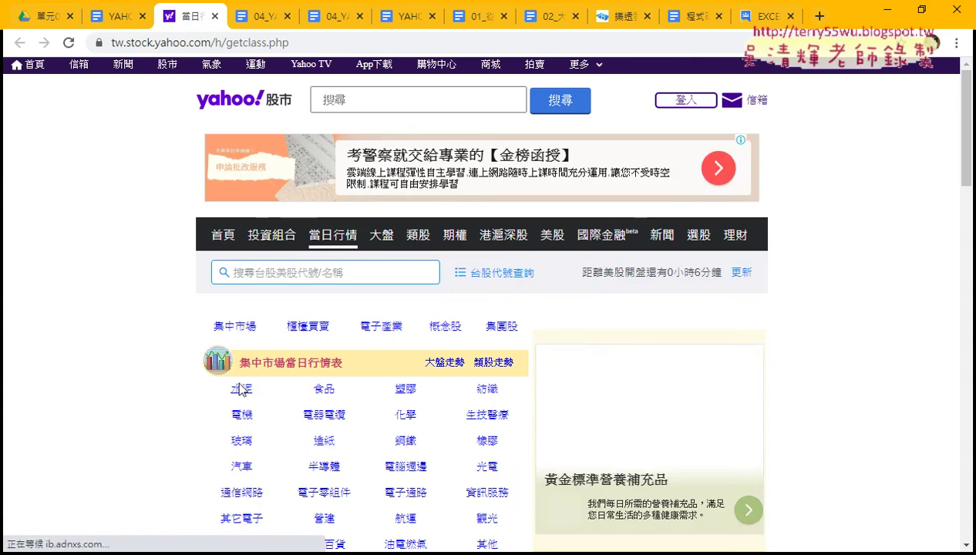
- Open Yahoo's 水泥 cement quote list and copy its page address
left_click(239, 389)
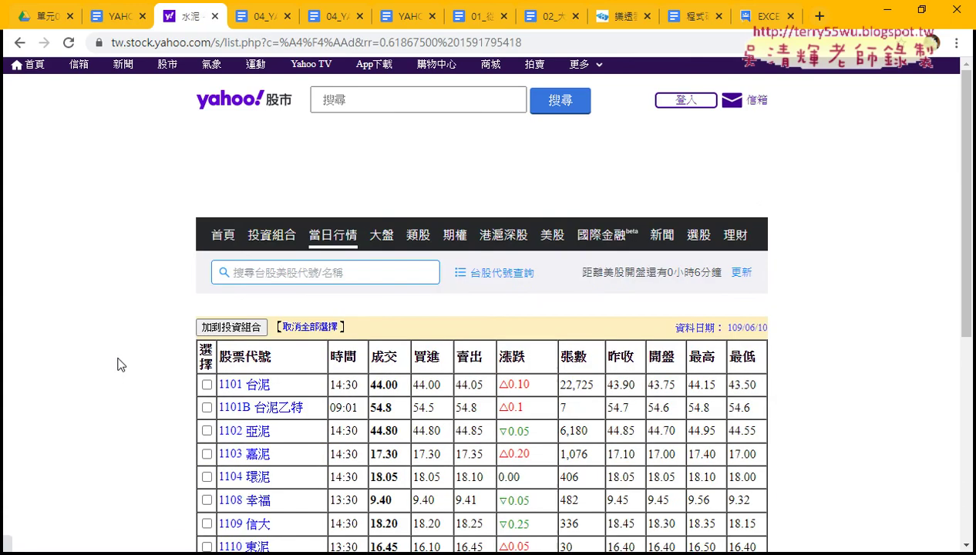
scroll(182, 339, "down", 2)
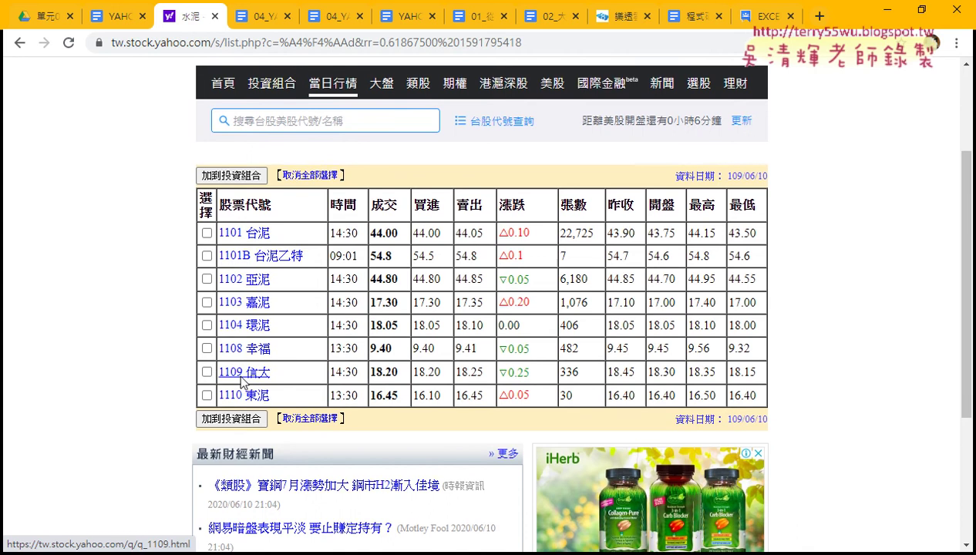
scroll(254, 347, "up", 1)
left_click(369, 44)
right_click(368, 43)
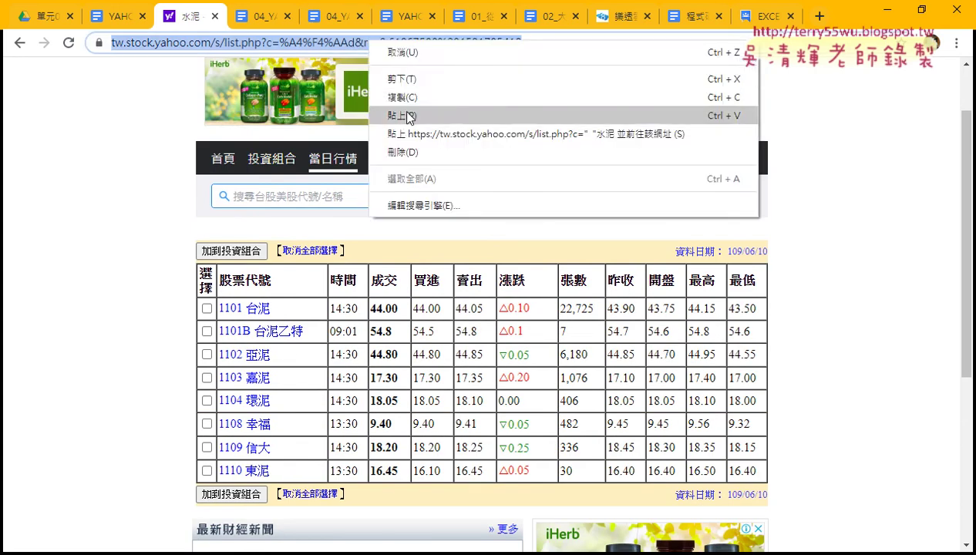
left_click(406, 116)
- Bring the Excel workbook 活頁簿1 forward and add an empty sheet 工作表11
left_click(317, 554)
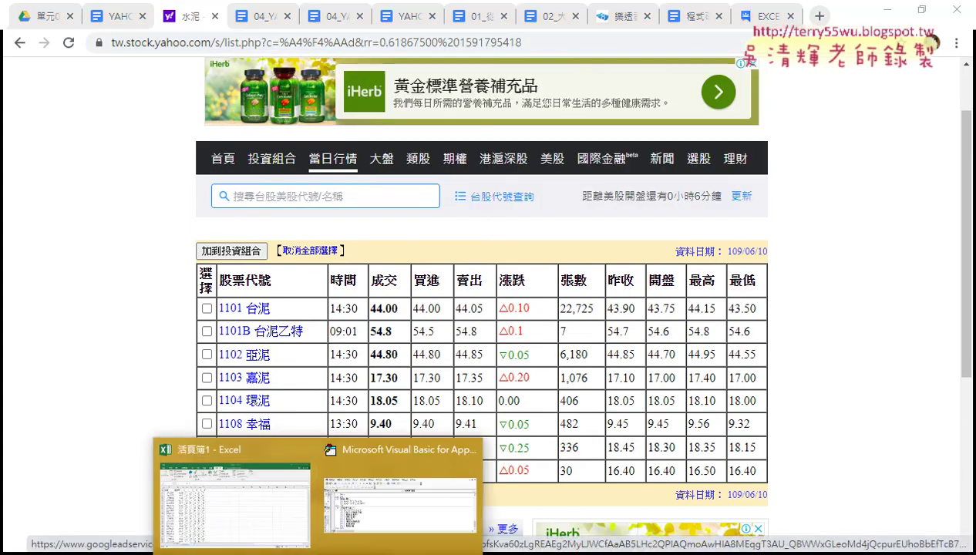
left_click(254, 511)
left_click(229, 527)
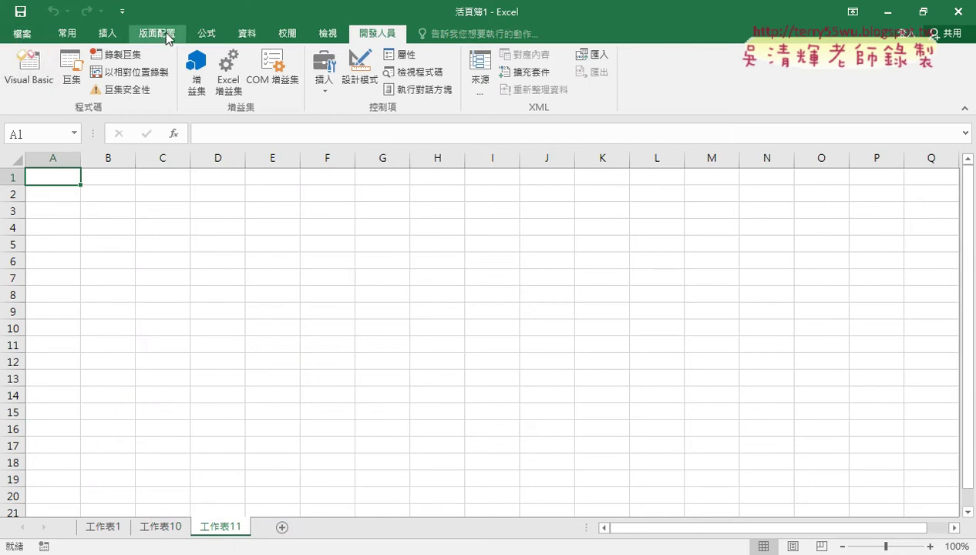
- Start a From Web query with the copied tw.stock.yahoo.com 水泥 list URL and load it
left_click(246, 33)
left_click(38, 73)
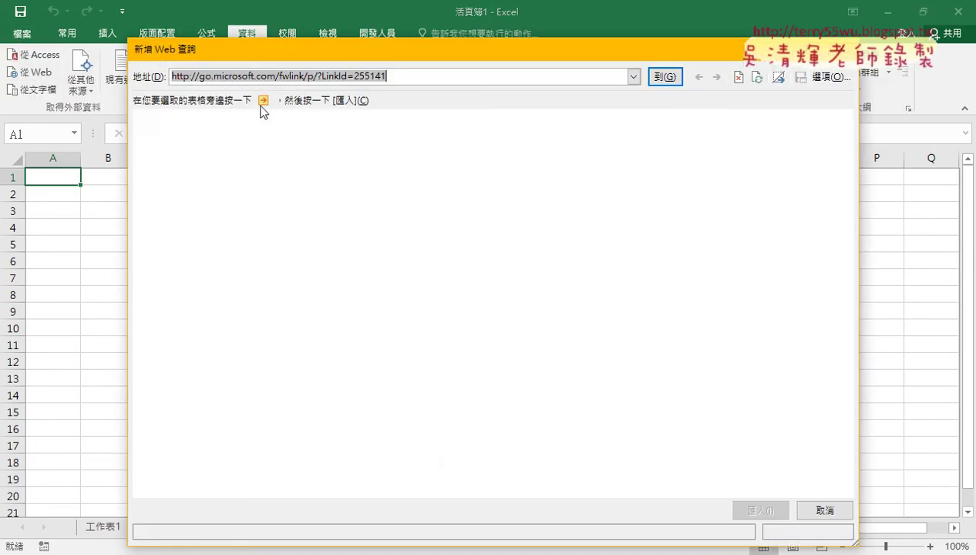
left_click(270, 76)
right_click(278, 76)
left_click(297, 126)
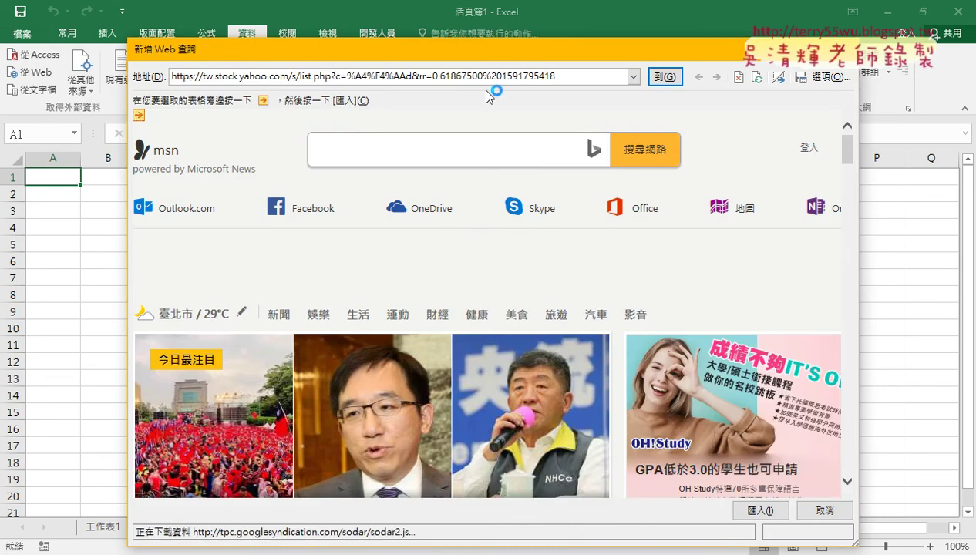
left_click(666, 77)
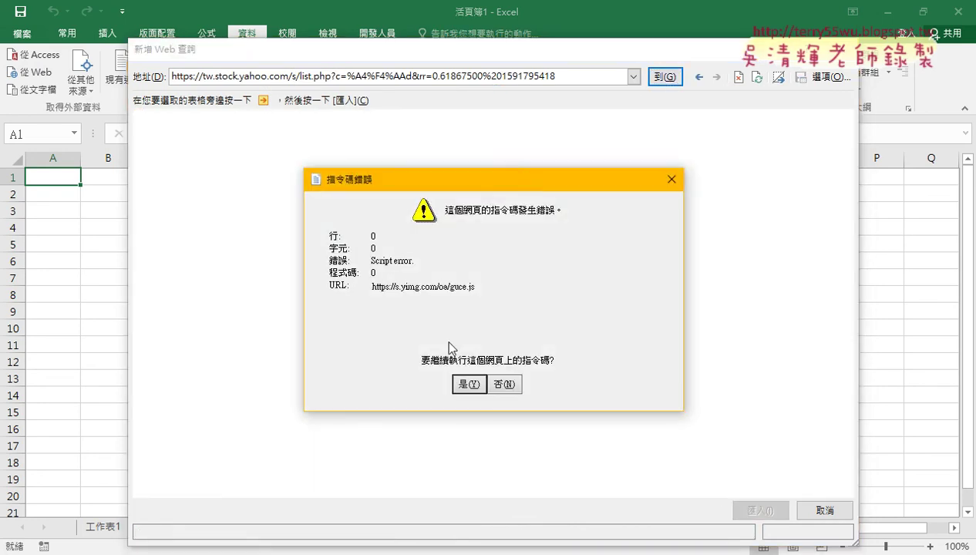
- Get past the repeated script errors and security warning until the quote table loads
left_click(463, 386)
left_click(463, 385)
left_click(463, 386)
left_click(463, 386)
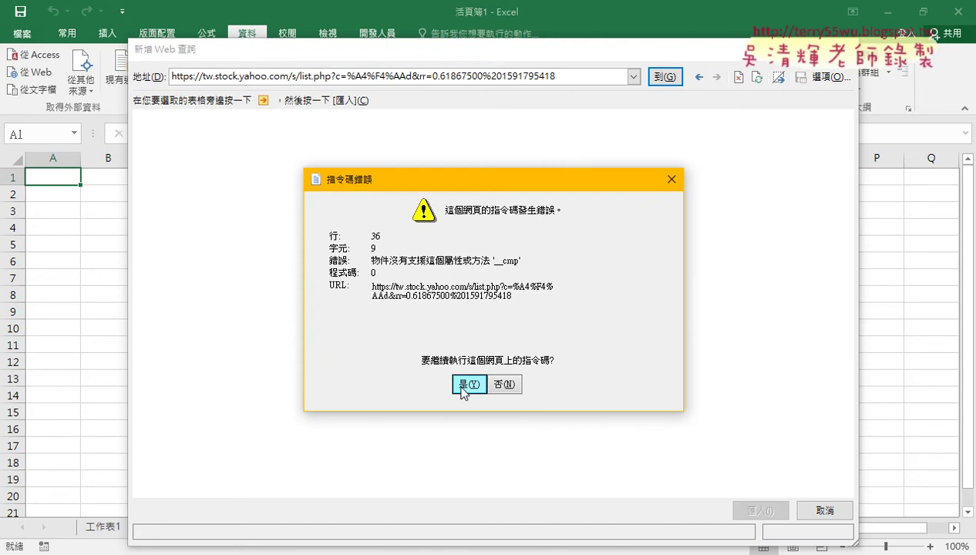
left_click(463, 384)
left_click(544, 326)
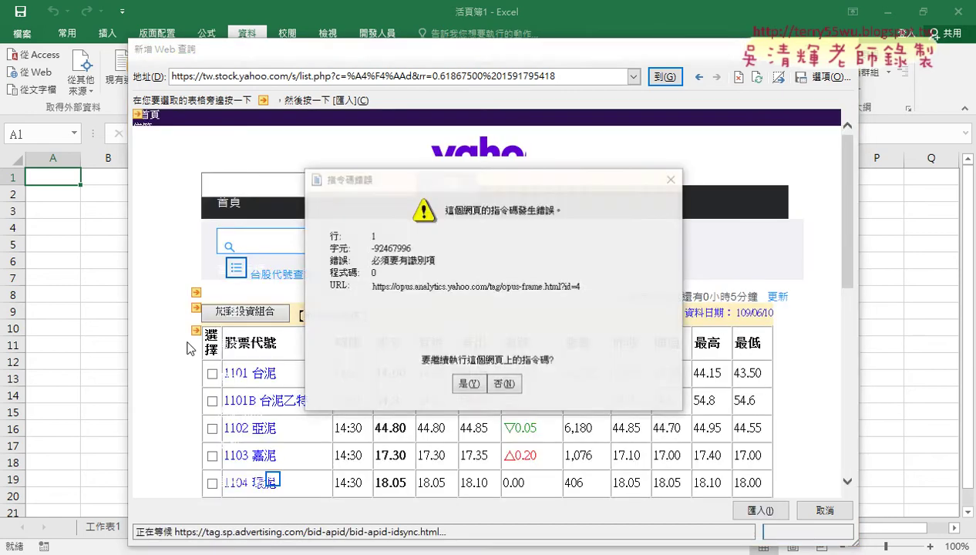
left_click(463, 383)
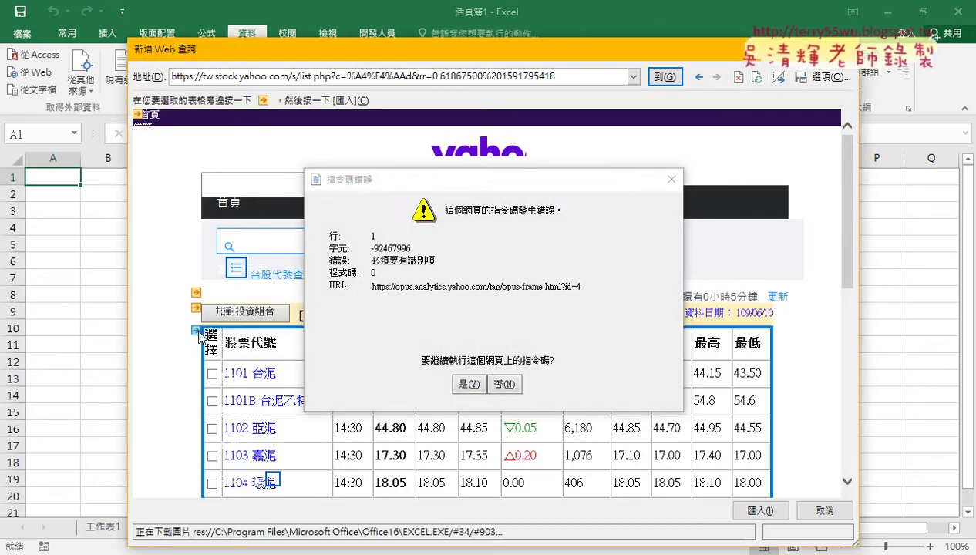
left_click(455, 389)
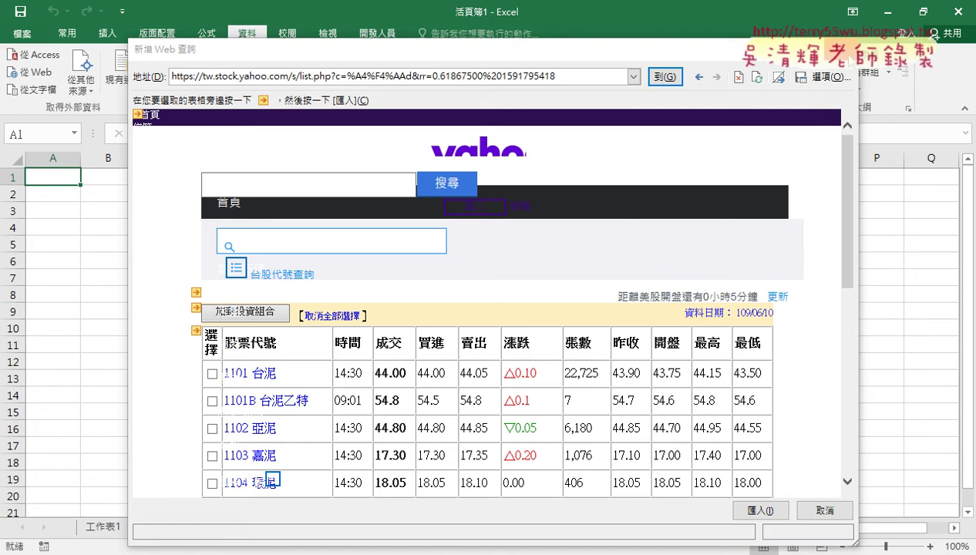
- Import the Yahoo quote table into 工作表11 at A1, leaving the web query options unchanged
left_click(823, 76)
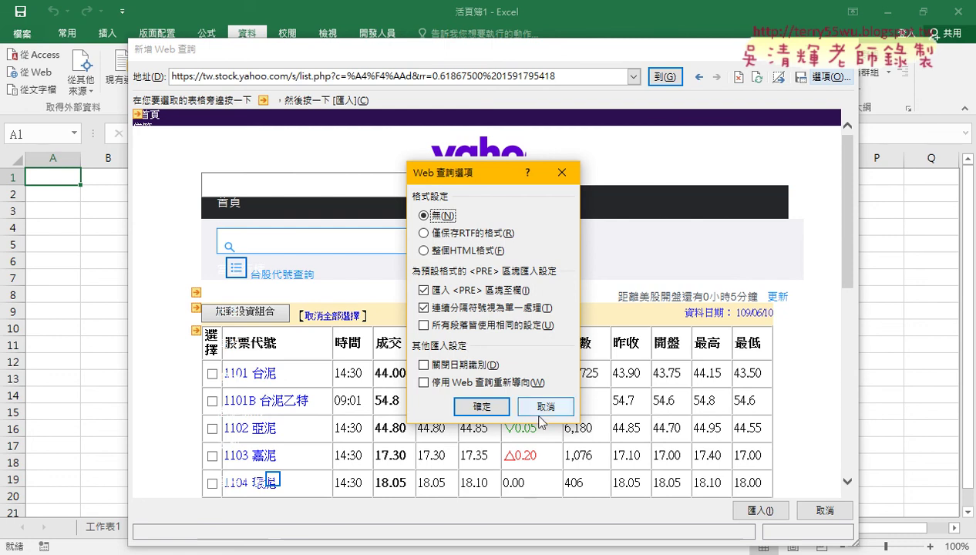
left_click(540, 407)
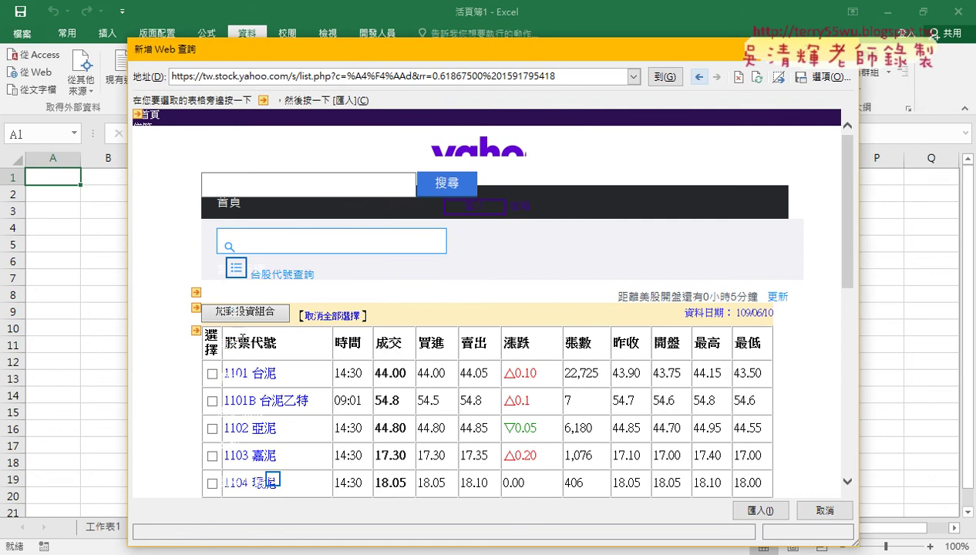
left_click(197, 333)
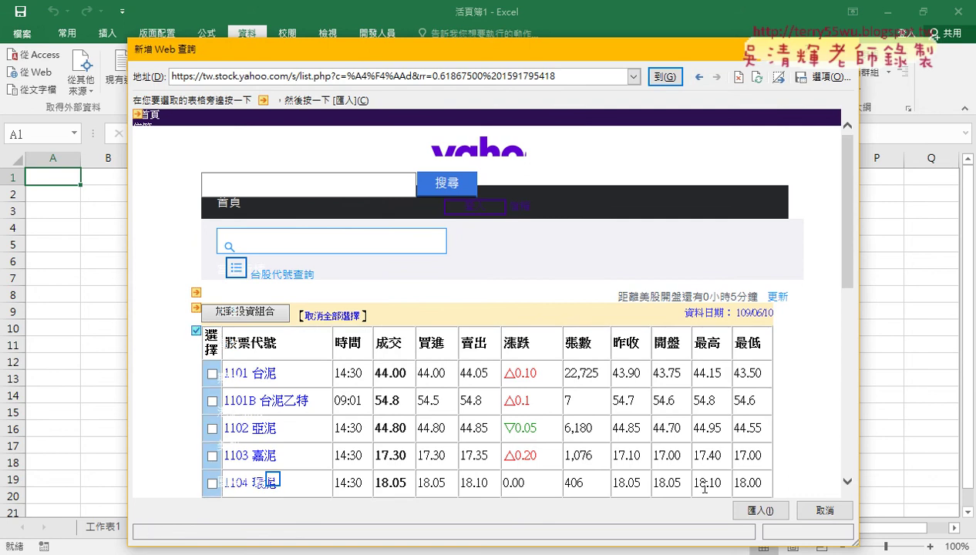
left_click(764, 510)
left_click(495, 352)
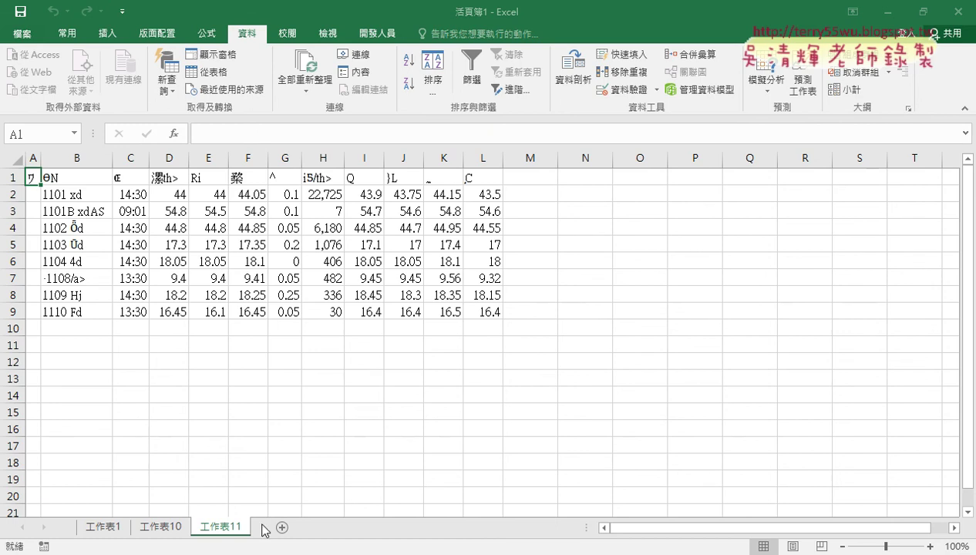
key("alt+Tab")
- Locate the 04_YAHOO股市當日行情表(改用IE物件下載) note in Drive and return to its open Docs tab
left_click(114, 17)
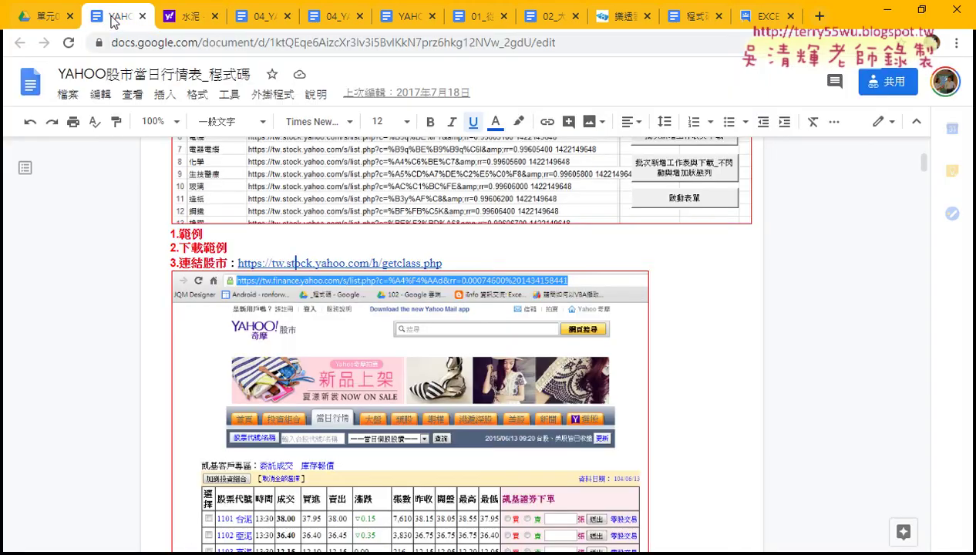
left_click(44, 17)
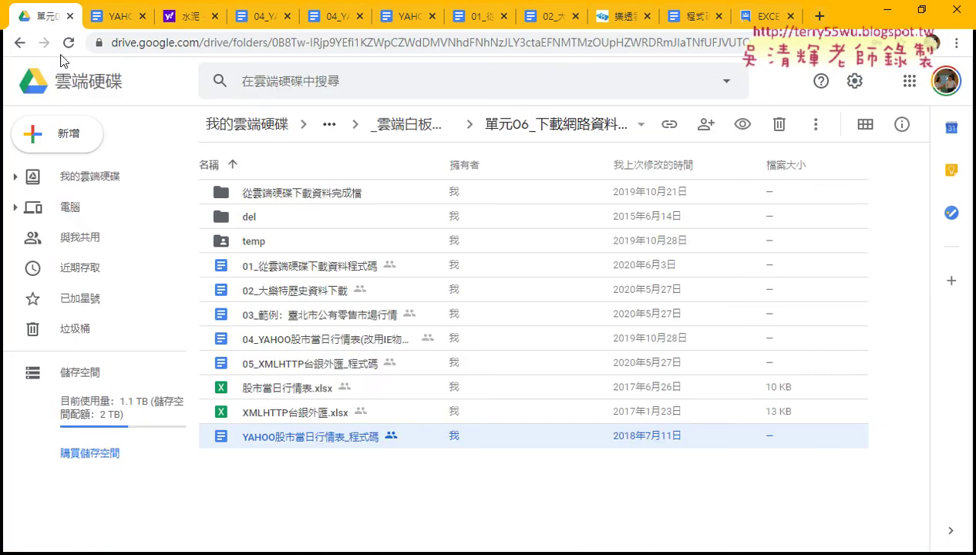
left_click(251, 347)
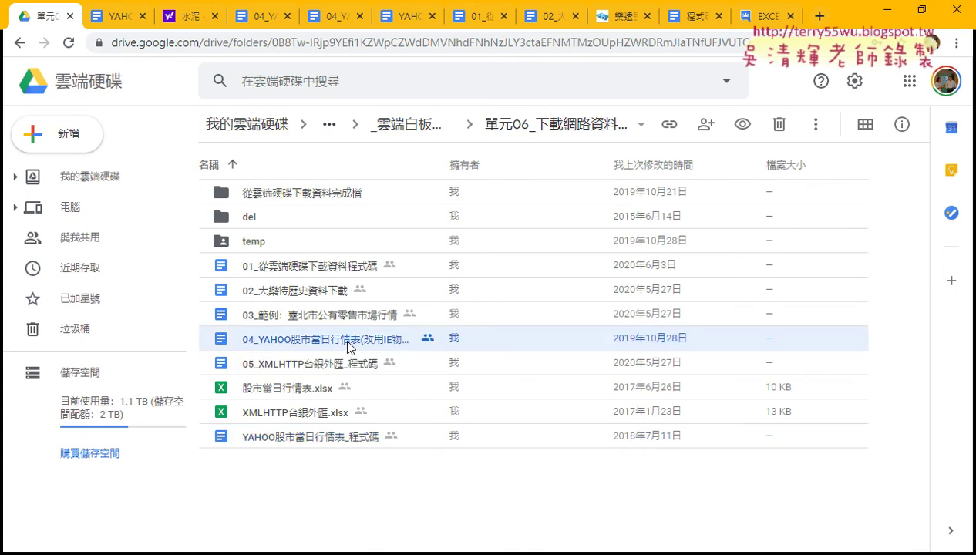
left_click(259, 16)
scroll(328, 229, "up", 10)
scroll(328, 229, "up", 10)
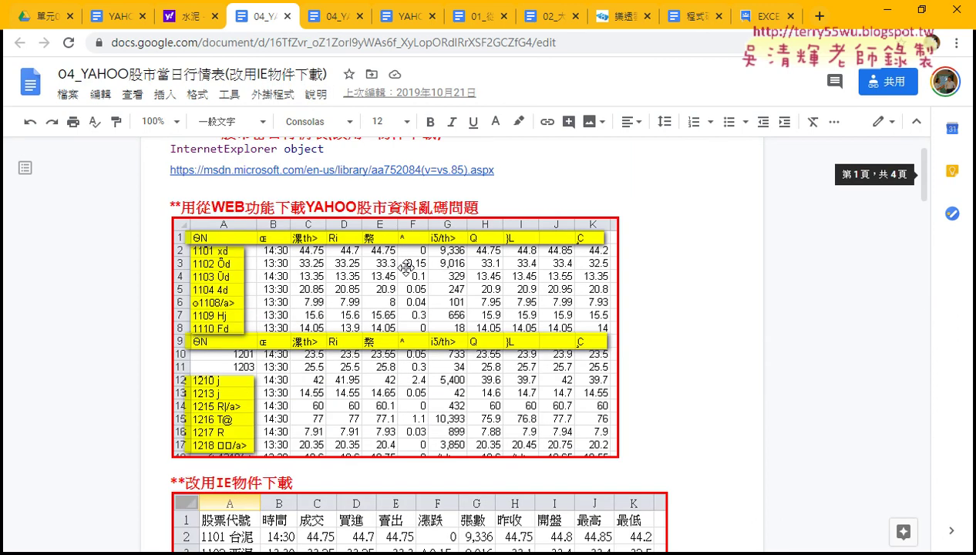
scroll(328, 229, "up", 5)
scroll(304, 247, "down", 1)
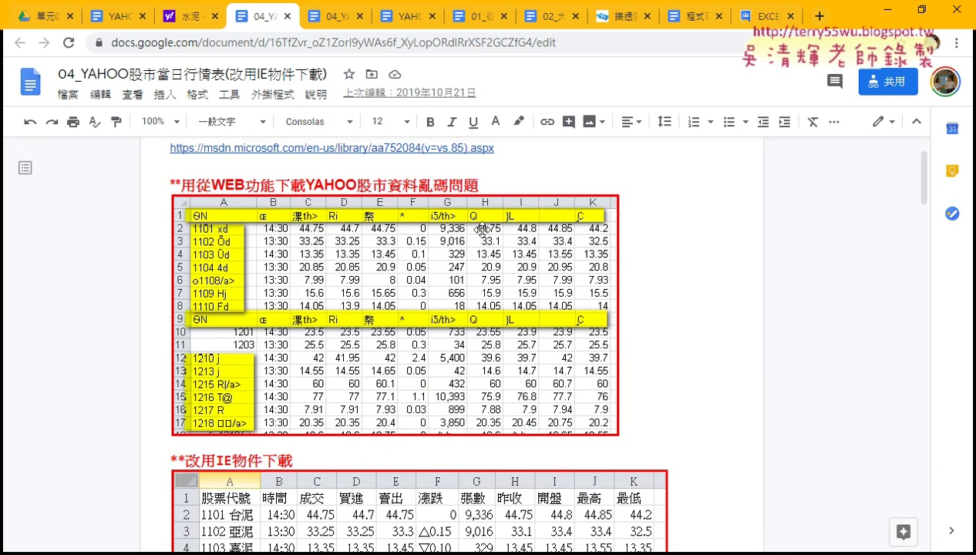
scroll(438, 325, "down", 2)
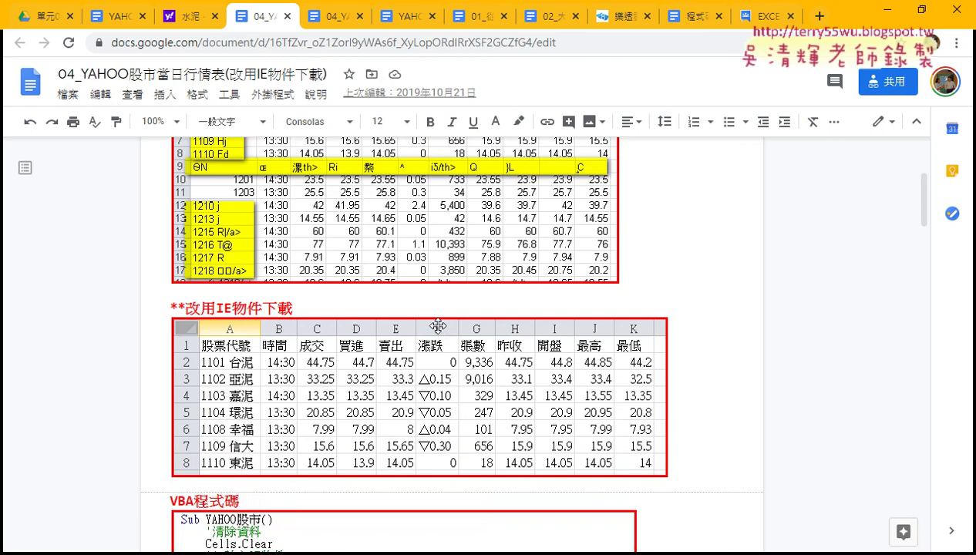
scroll(437, 325, "down", 1)
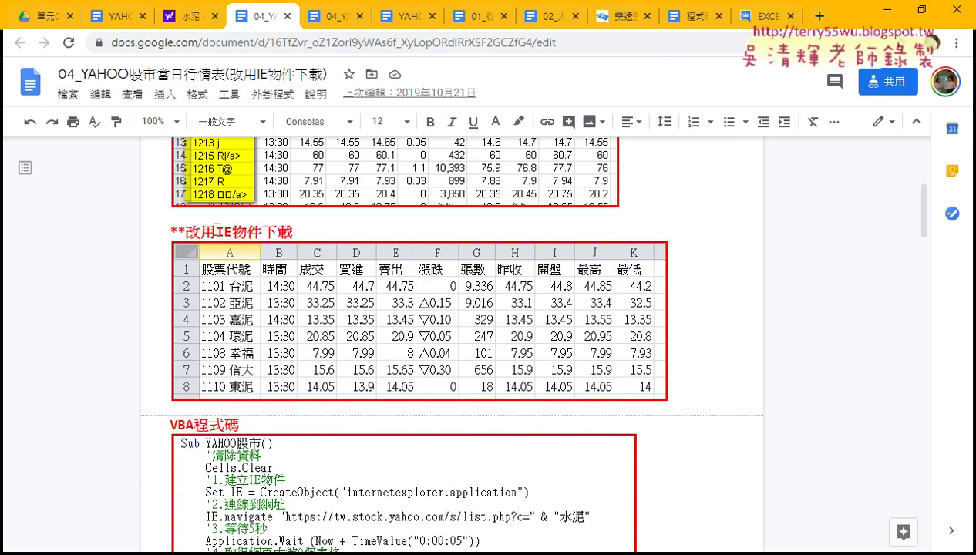
left_click_drag(216, 231, 296, 231)
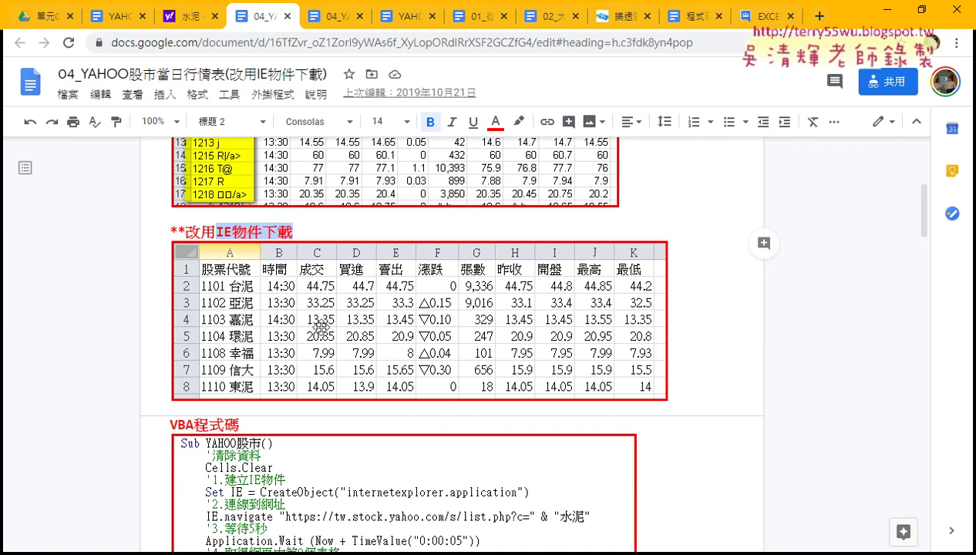
left_click(110, 26)
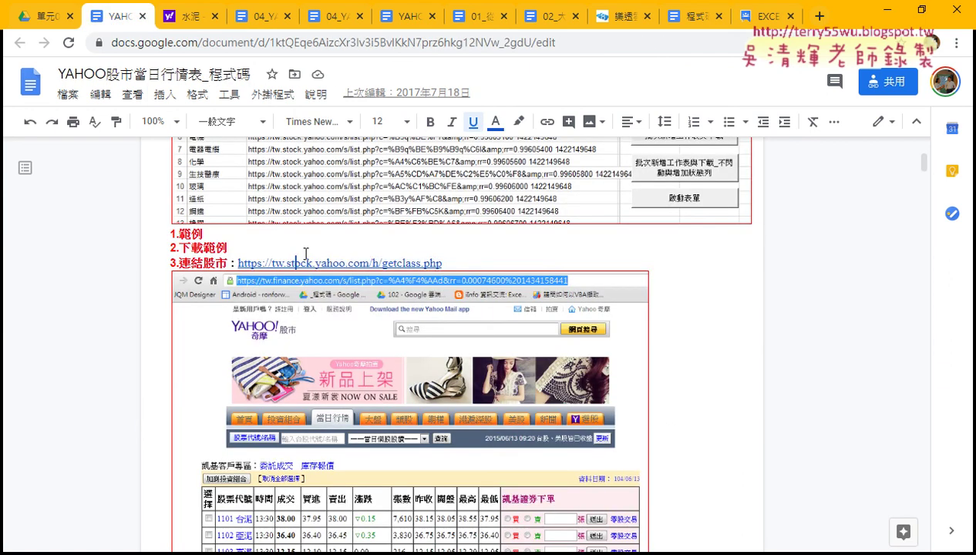
left_click_drag(308, 270, 178, 259)
key("ctrl+c")
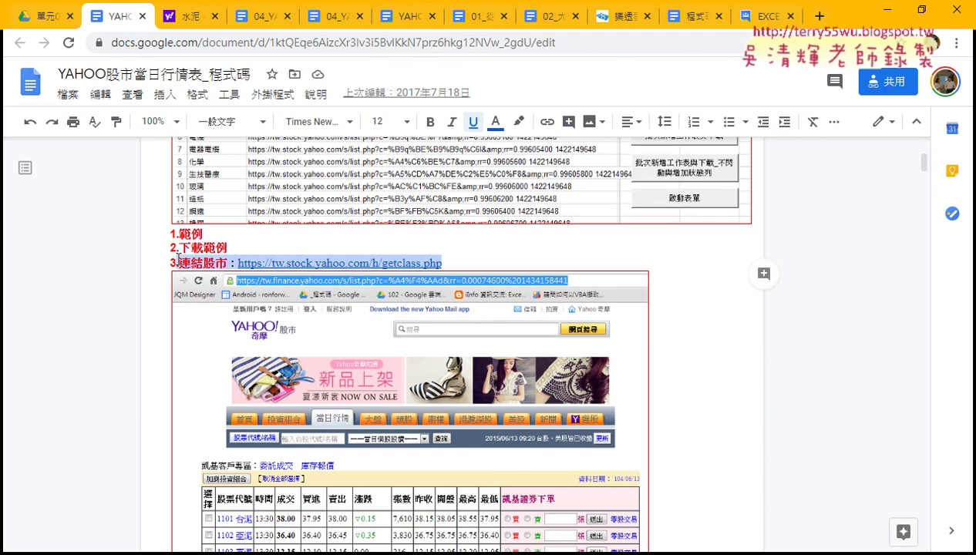
left_click(262, 16)
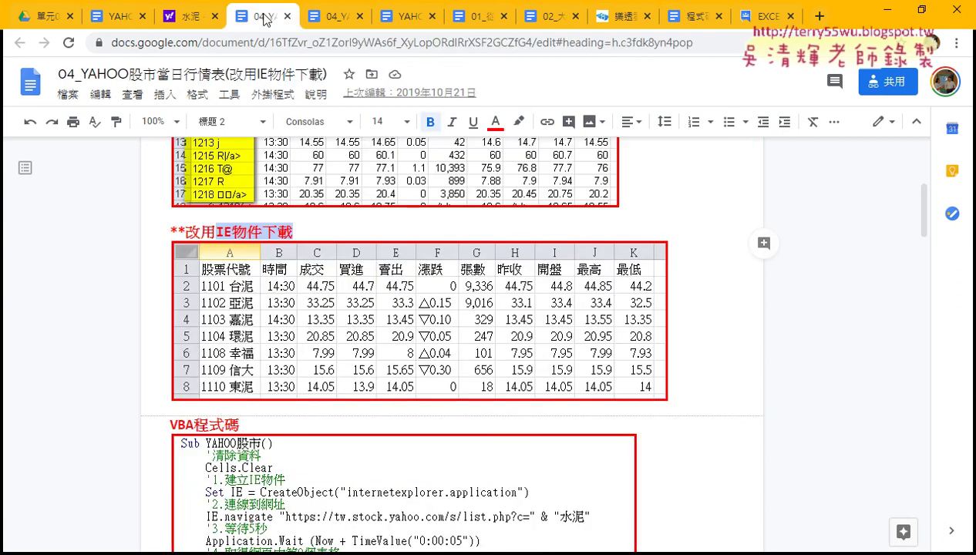
scroll(287, 231, "up", 4)
left_click(457, 187)
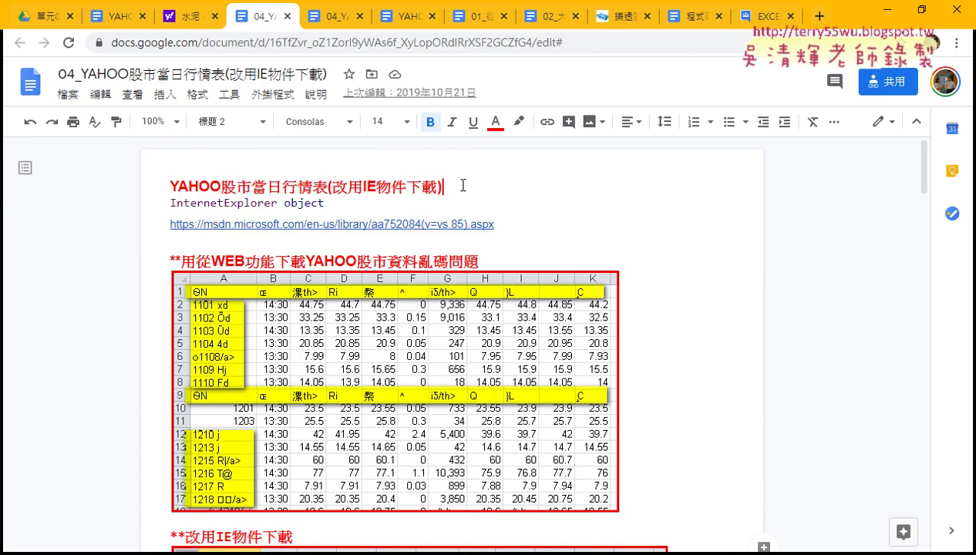
key("Return")
key("Return")
key("Up")
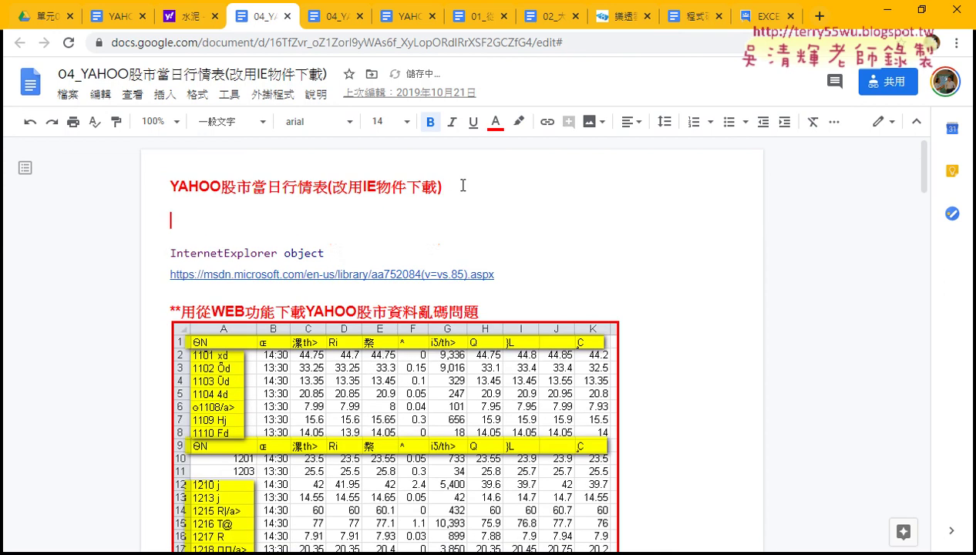
key("ctrl+v")
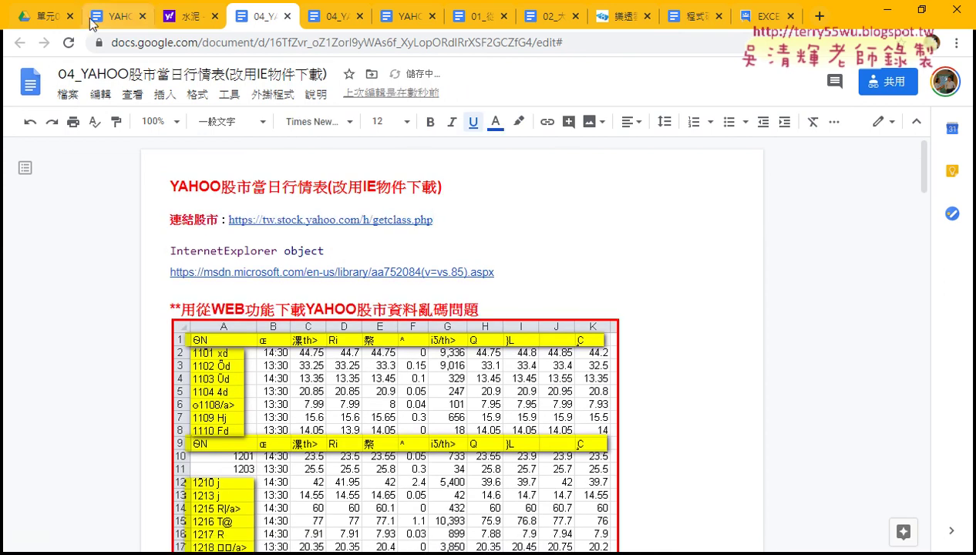
left_click(46, 16)
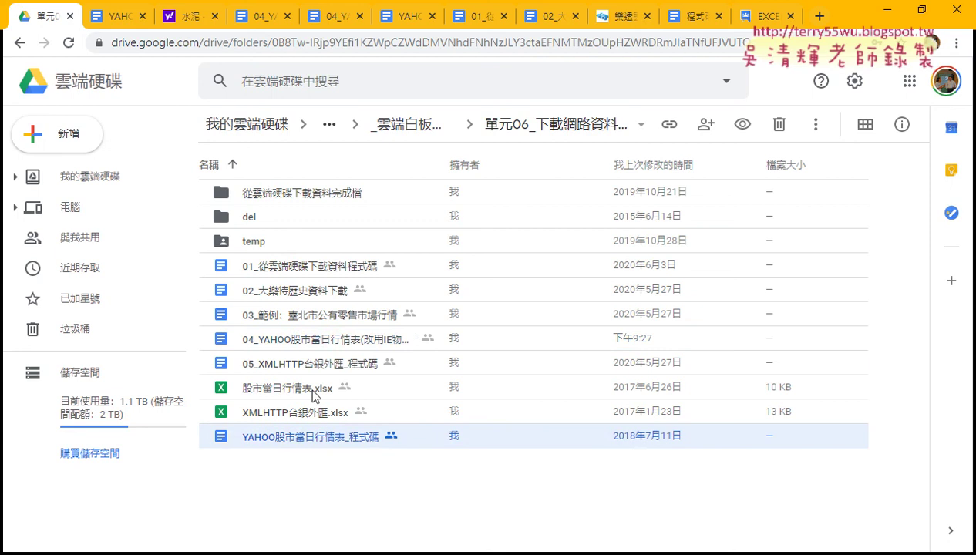